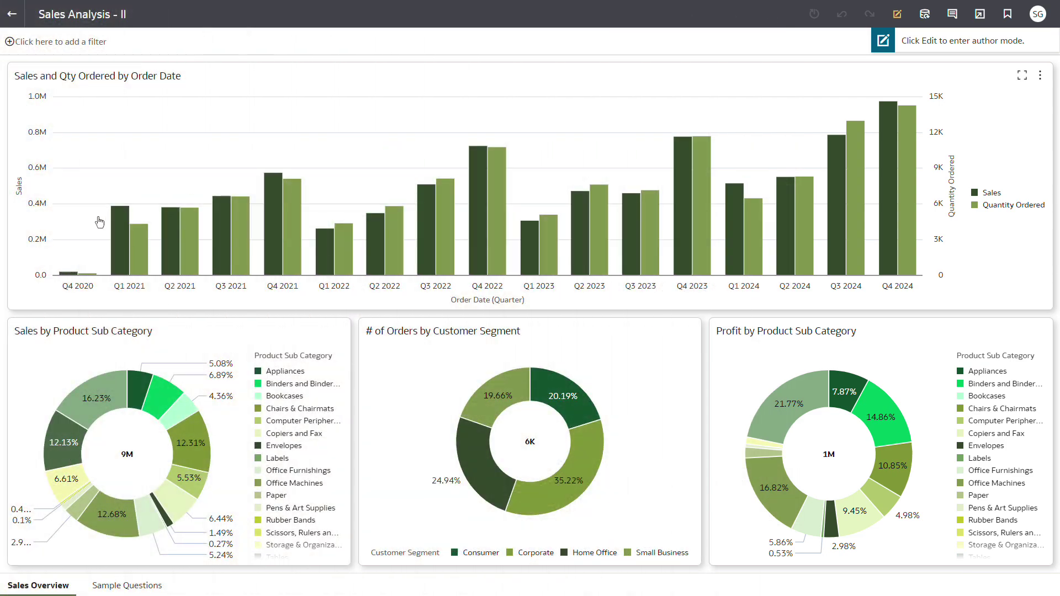
Put the Sales Analysis workbook in edit mode and show the Assistant tab of the Insights panel.
{"action": "left_click", "coordinate": [896, 14]}
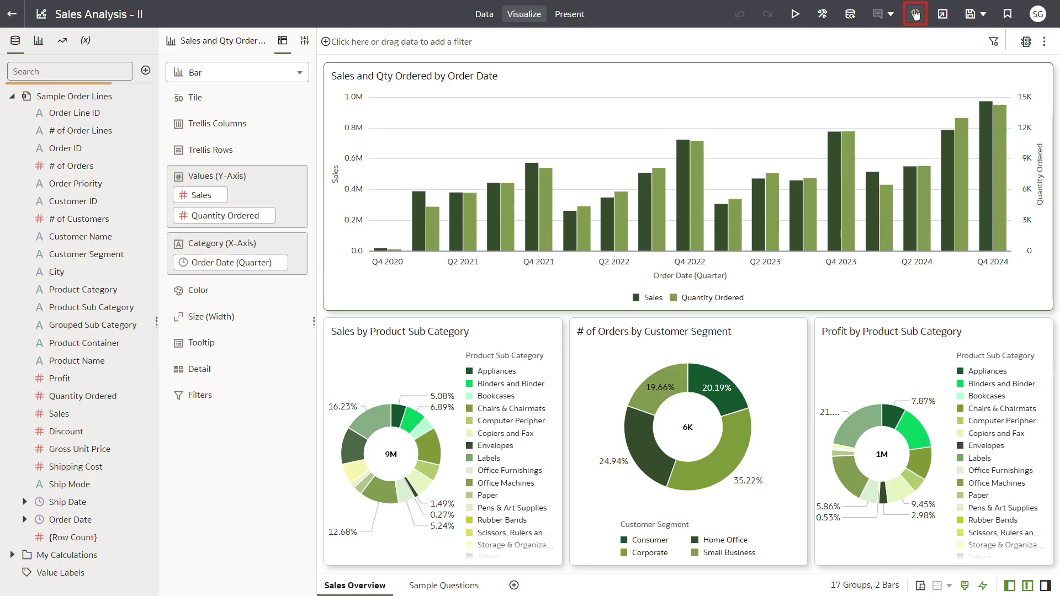
{"action": "left_click", "coordinate": [915, 15]}
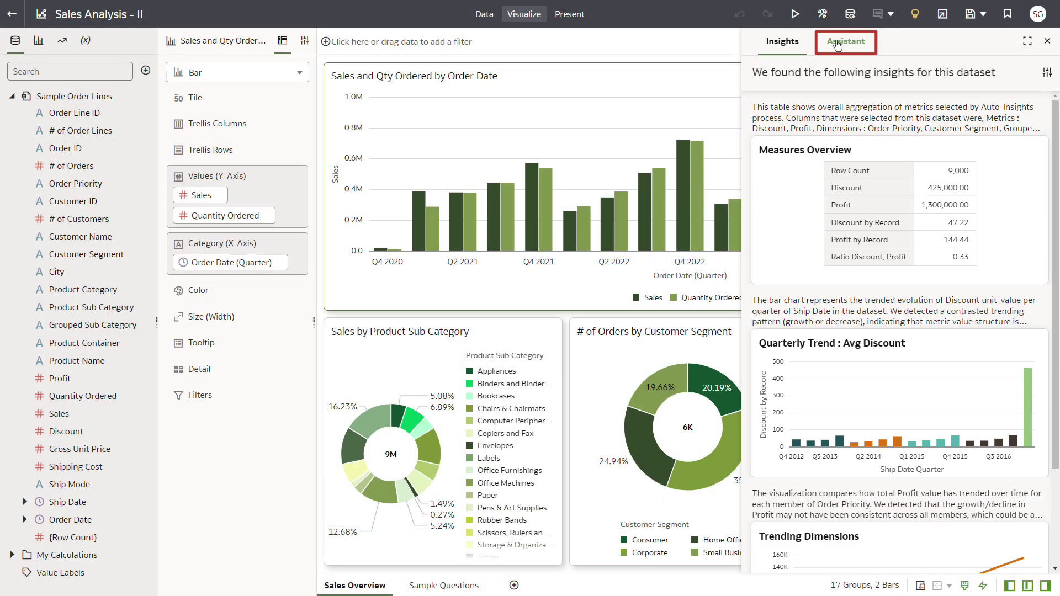
{"action": "left_click", "coordinate": [844, 41]}
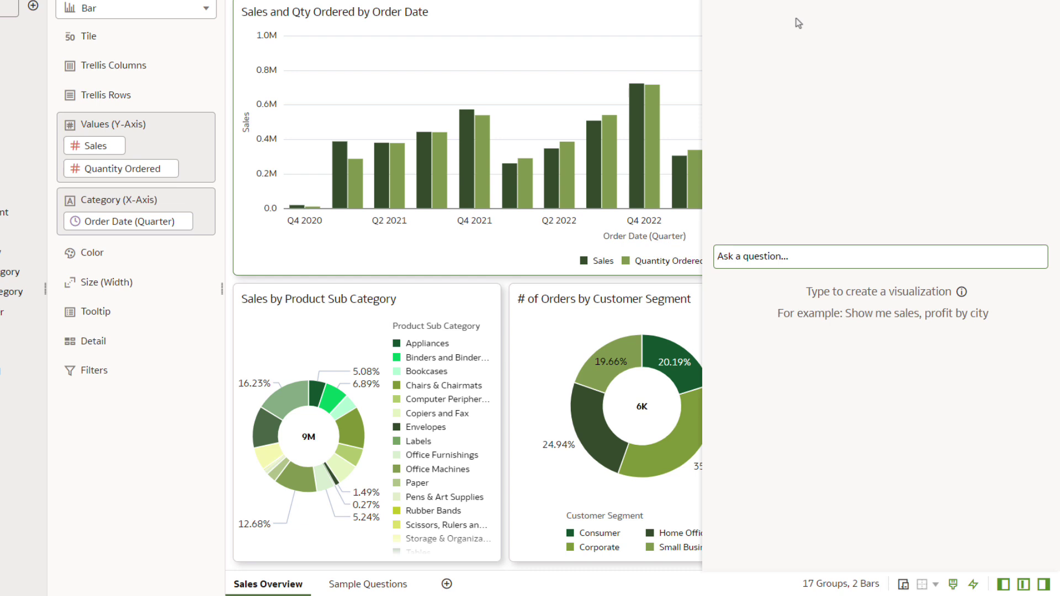
Ask the Assistant 'is there a relationship between sales and cost based on cities'.
{"action": "type", "text": "is there a relationshi"}
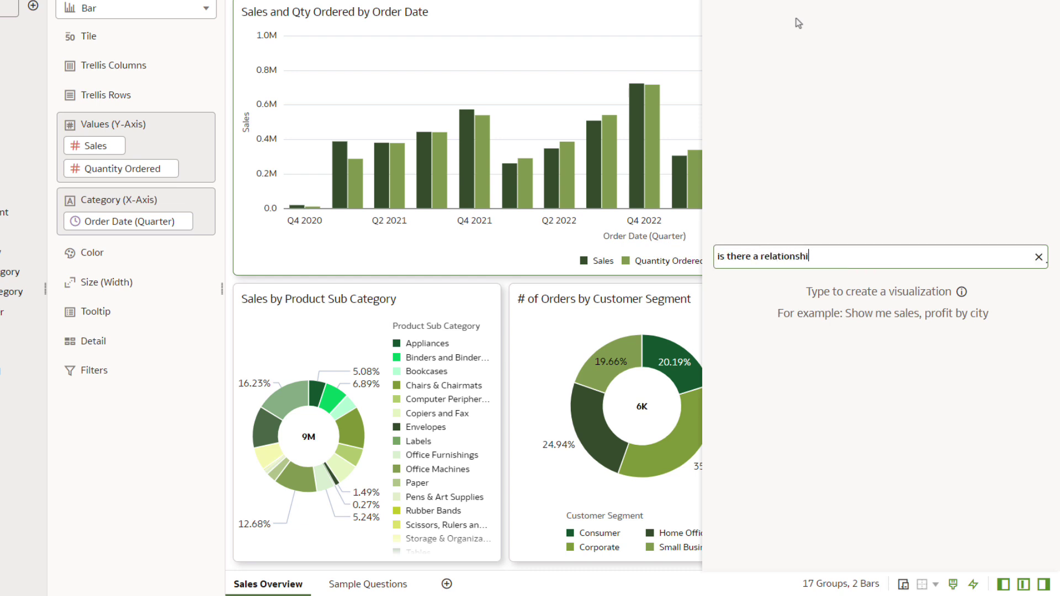
{"action": "type", "text": "p between sales and c"}
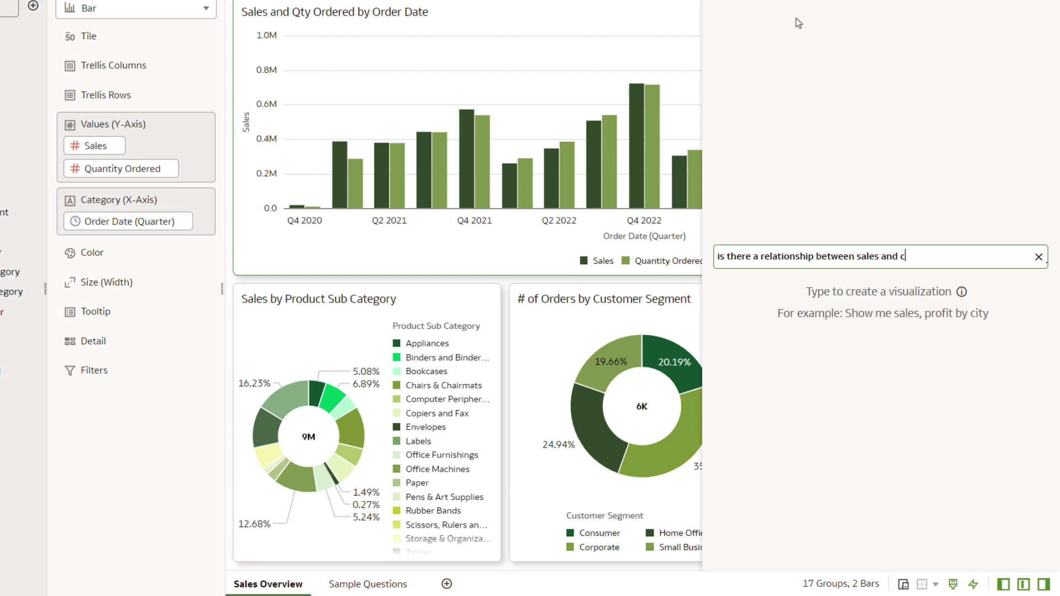
{"action": "type", "text": "ost based on "}
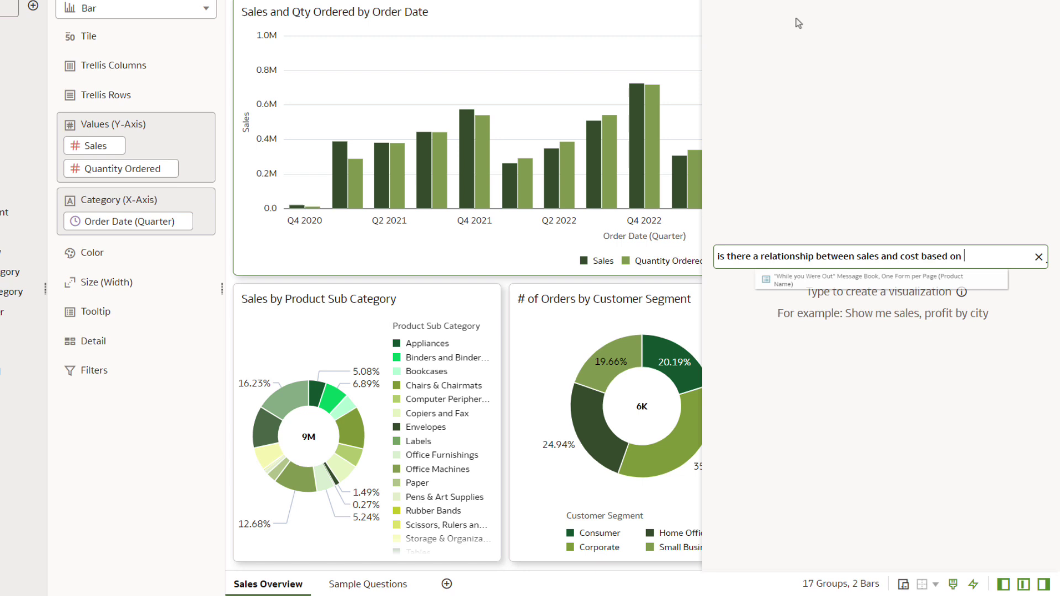
{"action": "type", "text": "cities"}
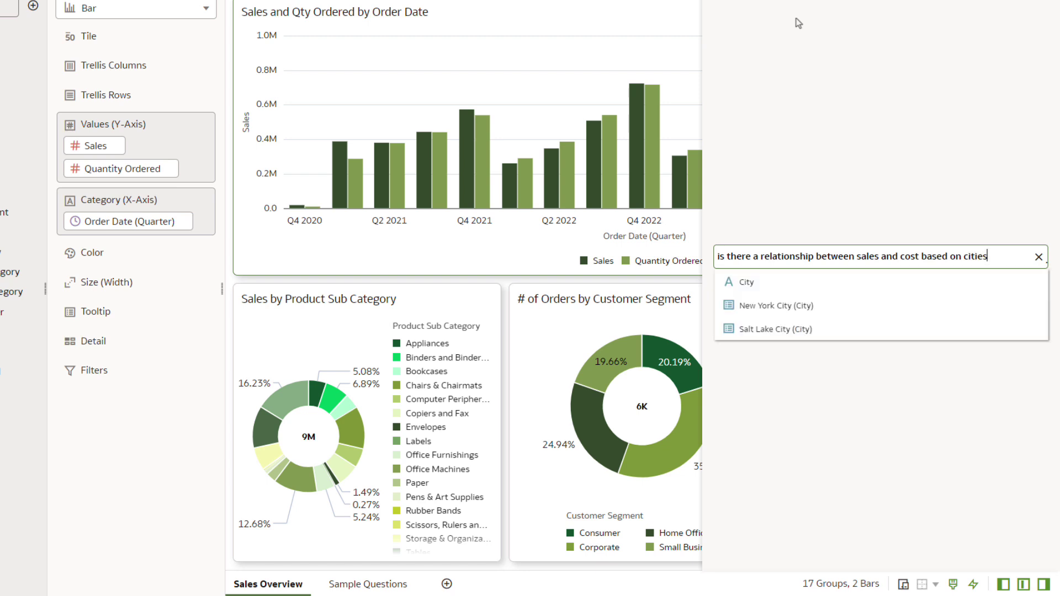
{"action": "key", "text": "Return"}
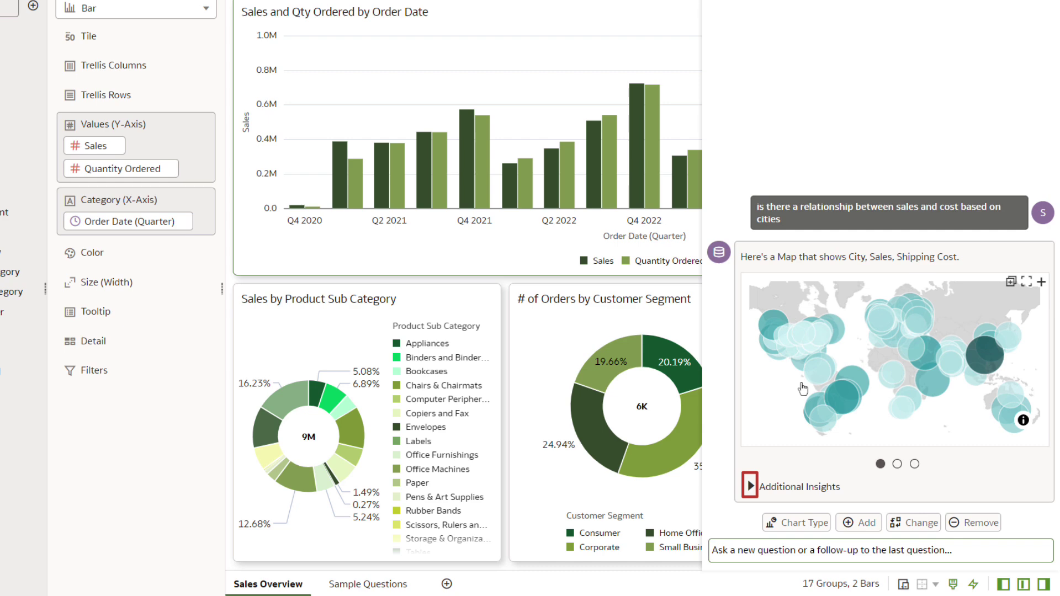
Expand the map's Additional Insights to list the top ship-date years by Sales-to-Shipping-Cost ratio.
{"action": "left_click", "coordinate": [751, 493]}
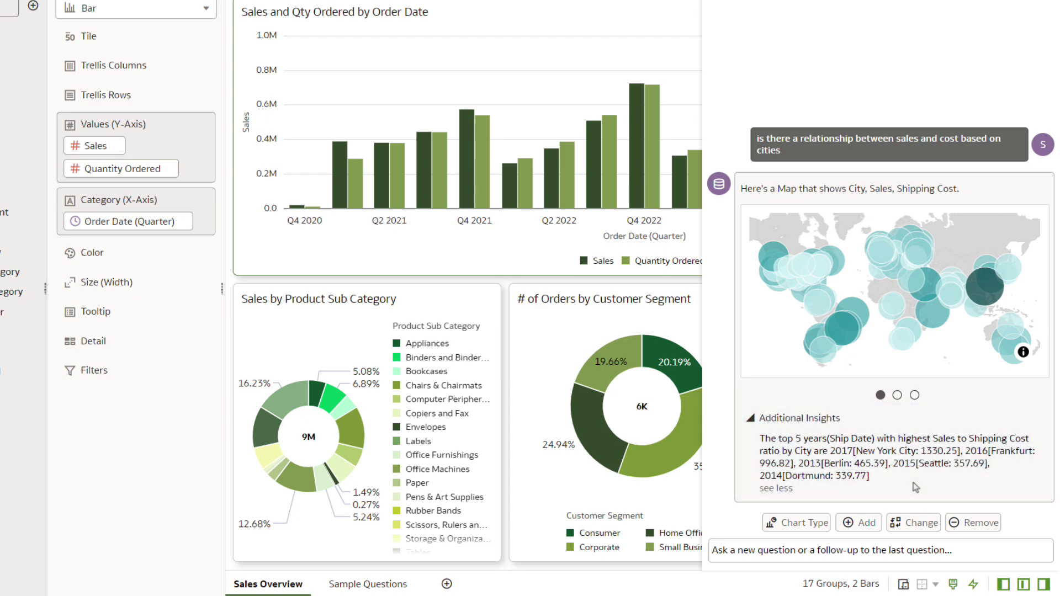
{"action": "mouse_move", "coordinate": [1041, 218]}
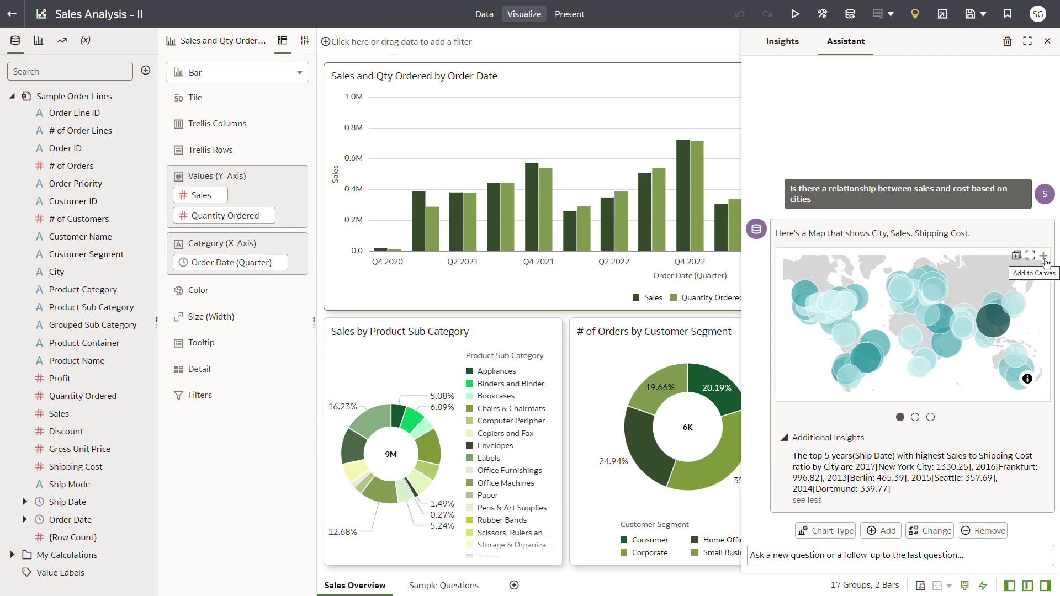
Drag the City, Sales, Shipping Cost map from the Assistant onto the canvas.
{"action": "left_click_drag", "start_coordinate": [1044, 258], "coordinate": [434, 168]}
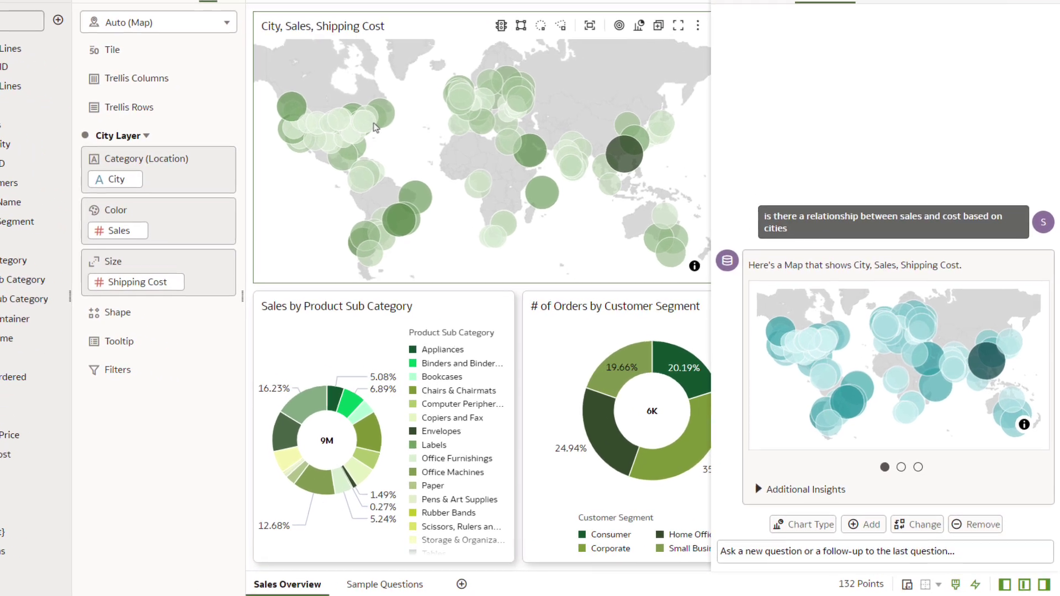
Ask the follow-up 'Keep only new york city and chicago' to filter the map.
{"action": "left_click", "coordinate": [713, 551]}
{"action": "type", "text": "Kee"}
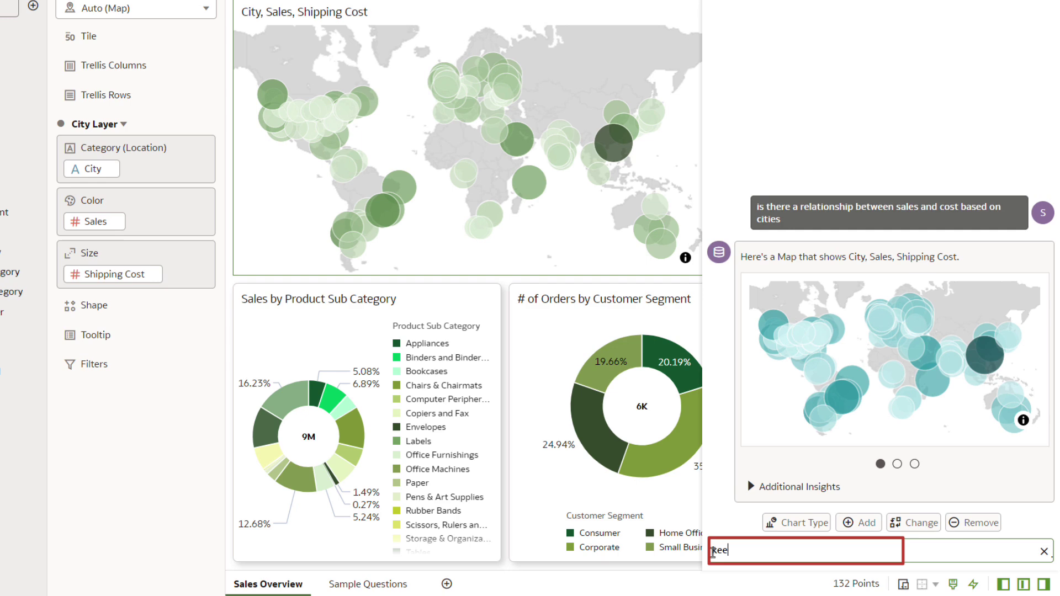
{"action": "type", "text": "p only new york city and chicago"}
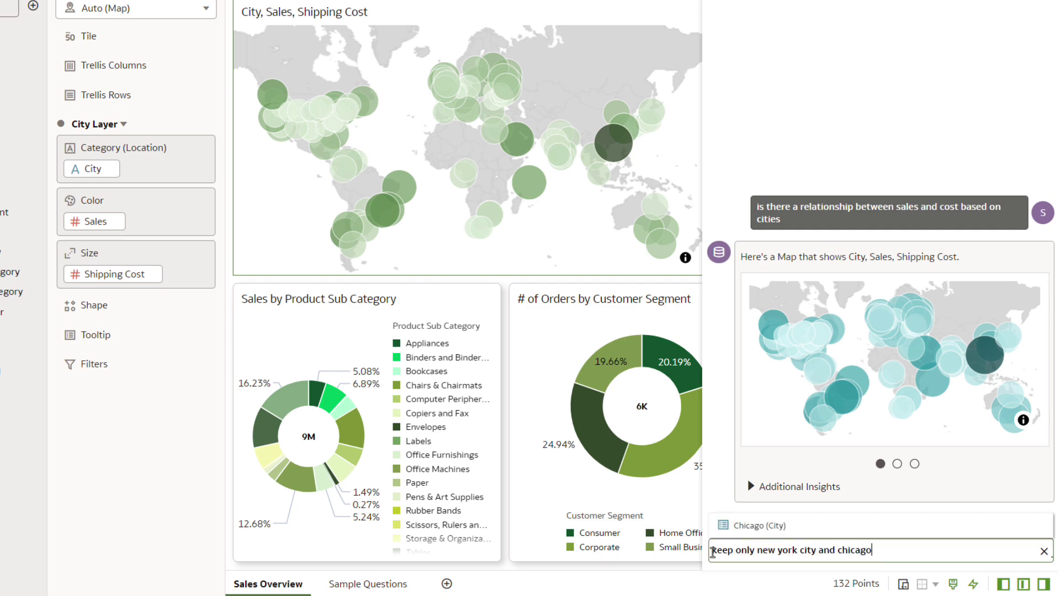
{"action": "key", "text": "Return"}
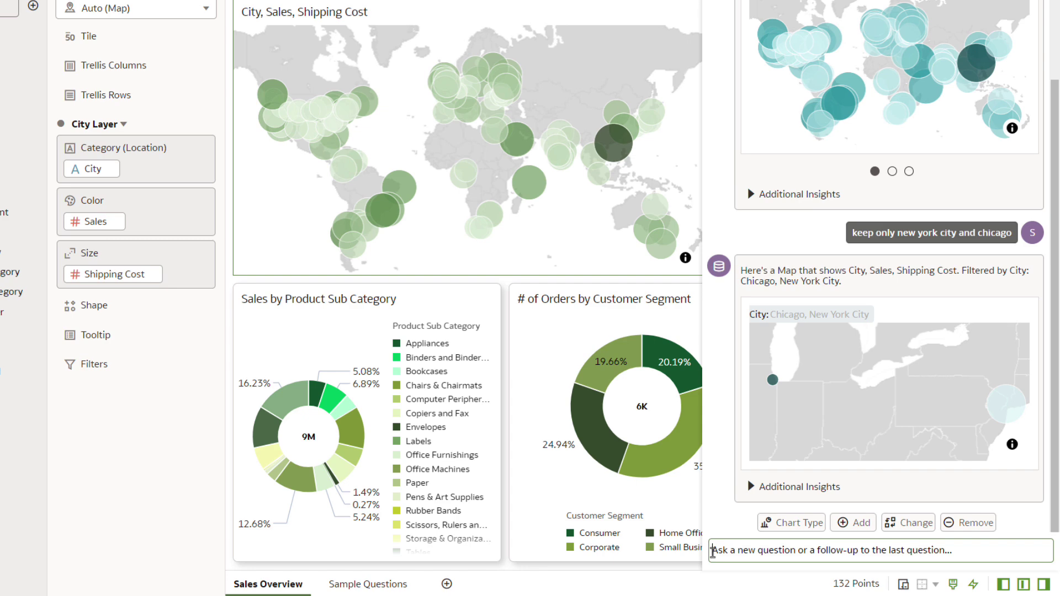
Ask the follow-up 'add paris' to include Paris in the map filter.
{"action": "left_click", "coordinate": [713, 550]}
{"action": "type", "text": "add"}
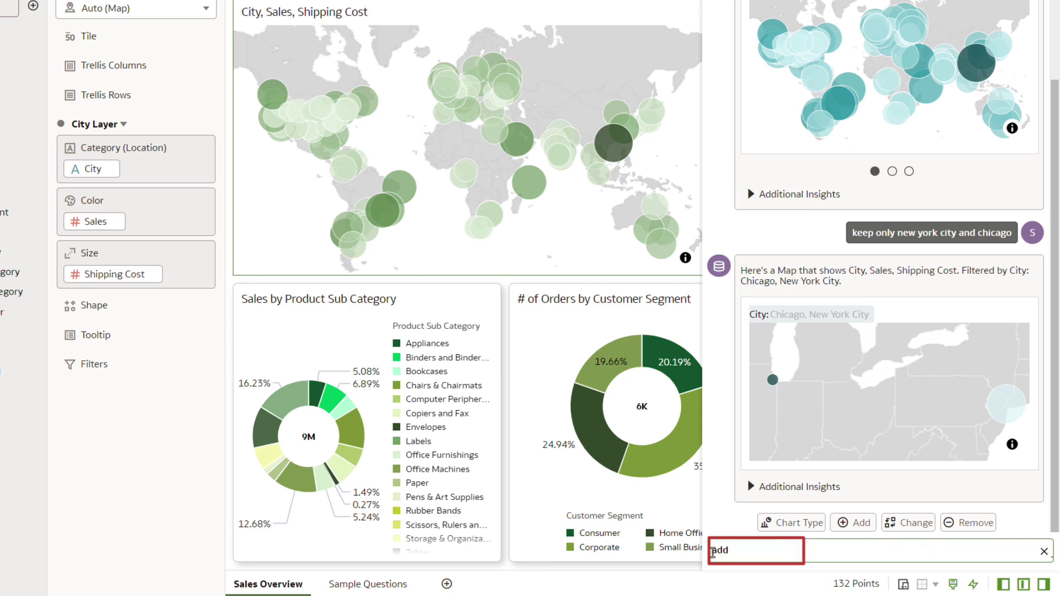
{"action": "type", "text": " paris"}
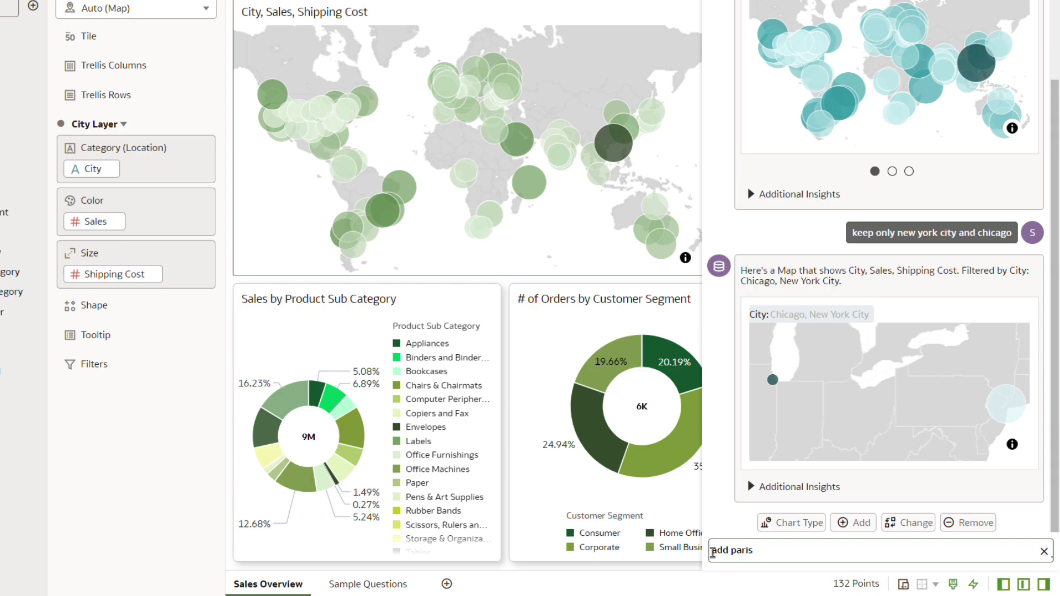
{"action": "key", "text": "Return"}
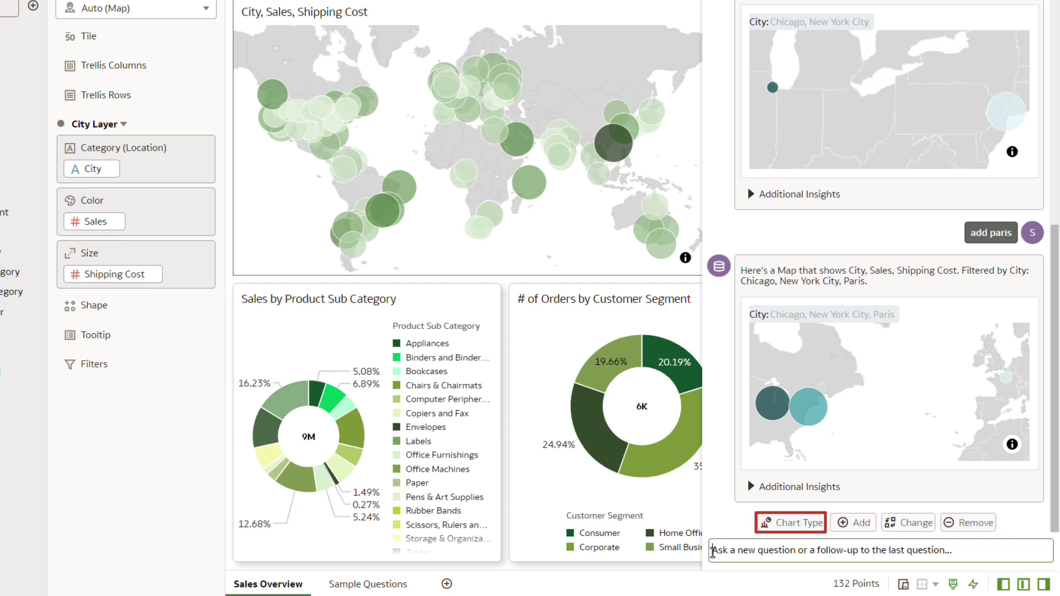
Submit 'Change Chart Type to Bar' to show the three cities' Sales as a bar chart.
{"action": "left_click", "coordinate": [799, 523]}
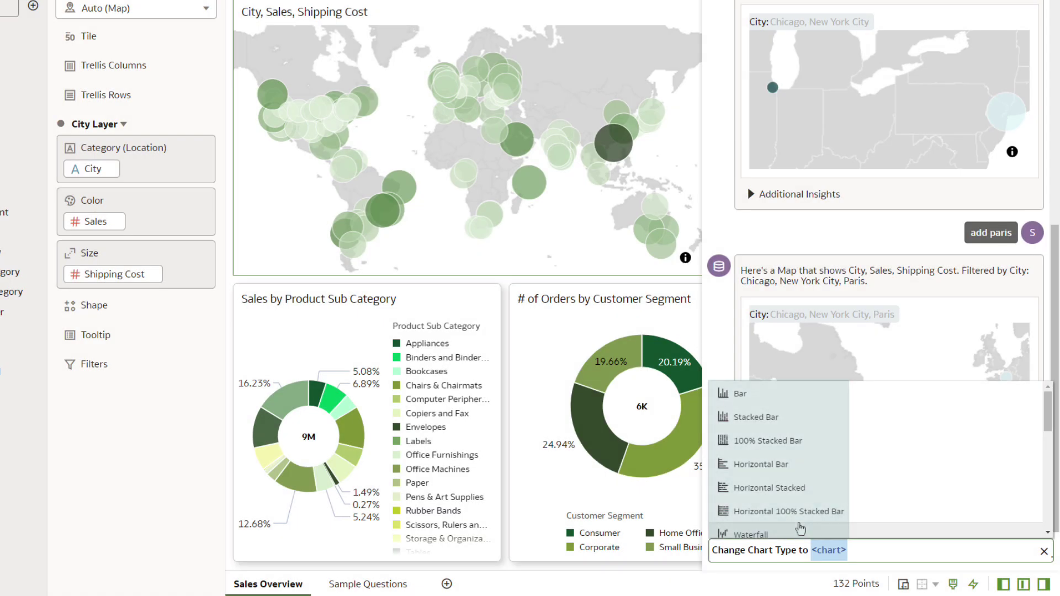
{"action": "left_click", "coordinate": [738, 395]}
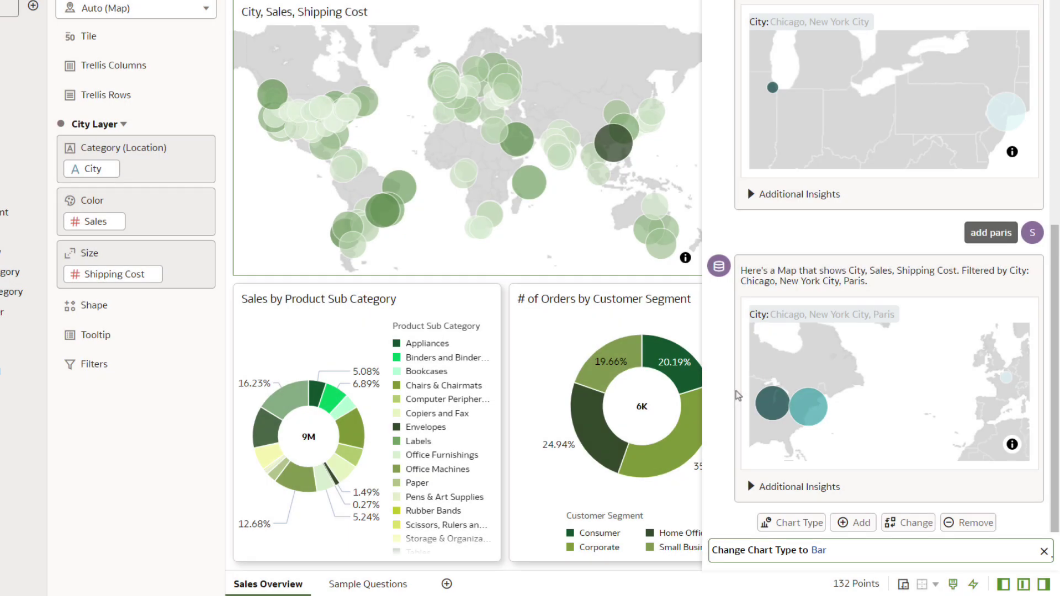
{"action": "key", "text": "Return"}
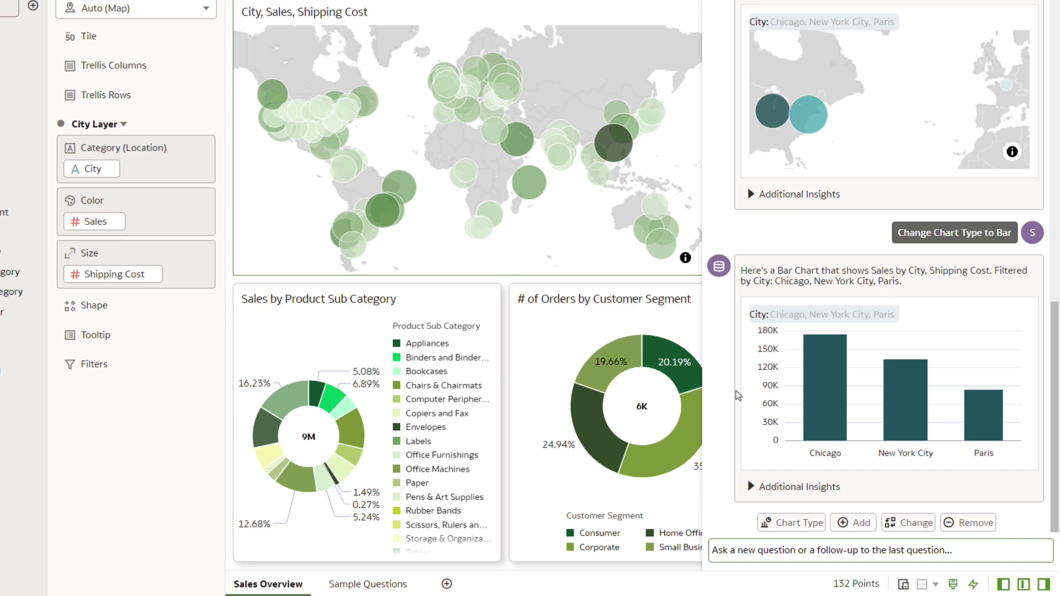
Submit 'Add Field Customer Segment' to split each city's Sales bars by Customer Segment.
{"action": "left_click", "coordinate": [861, 523]}
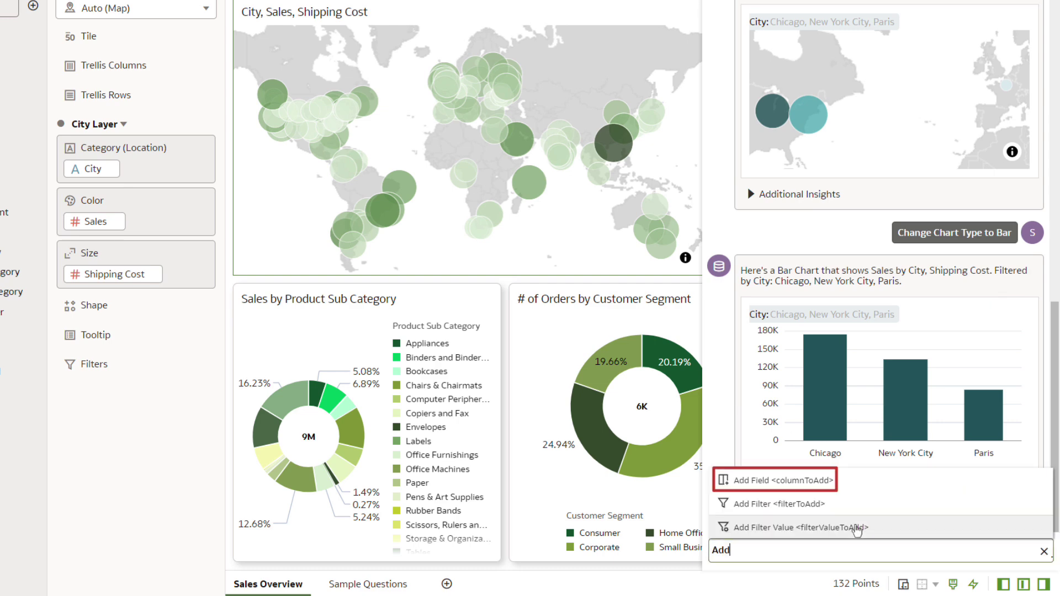
{"action": "left_click", "coordinate": [815, 481]}
{"action": "scroll", "coordinate": [812, 478], "scroll_direction": "down", "scroll_amount": 3}
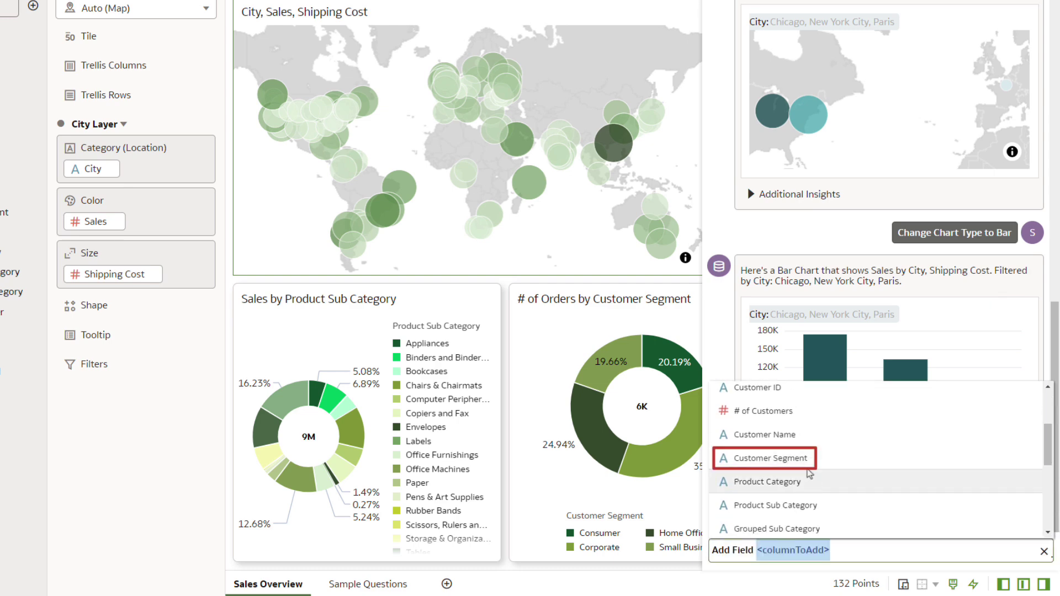
{"action": "left_click", "coordinate": [803, 463]}
{"action": "key", "text": "Return"}
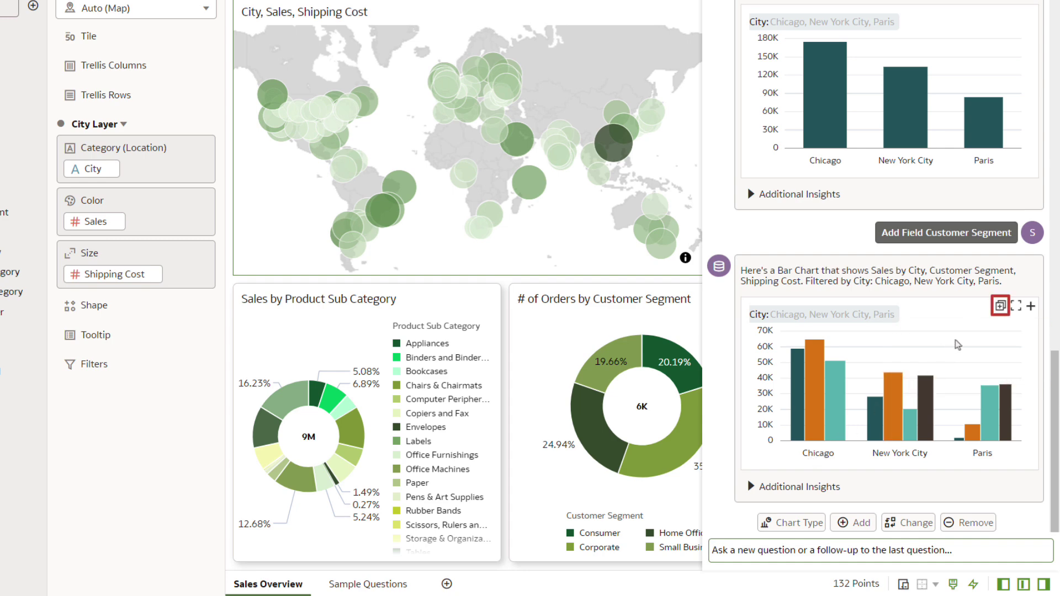
Save the segmented city bar chart to a new watchlist named 'Finance Metrics'.
{"action": "left_click", "coordinate": [1001, 309]}
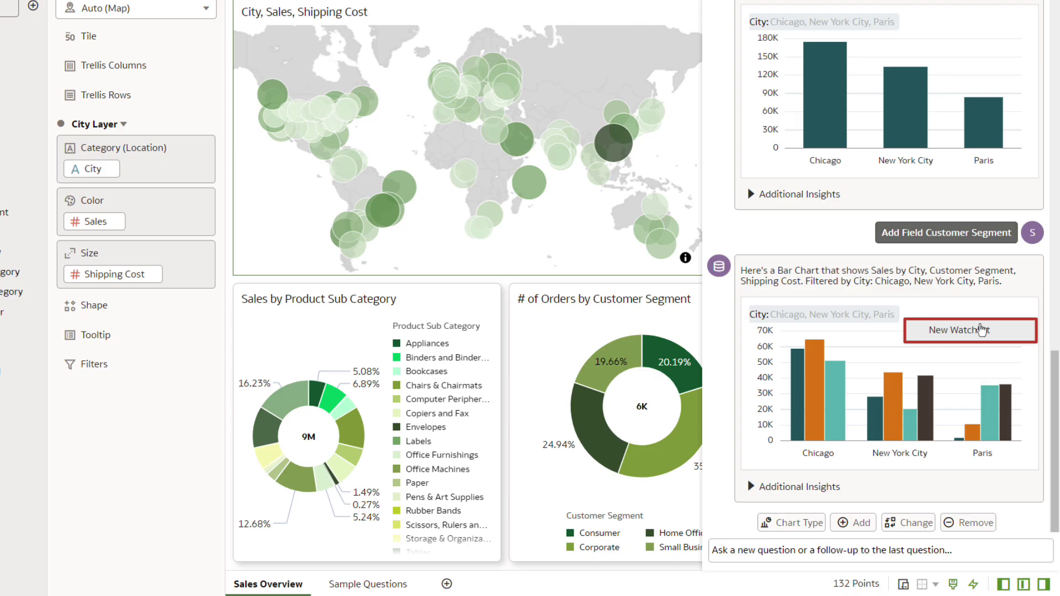
{"action": "left_click", "coordinate": [972, 333]}
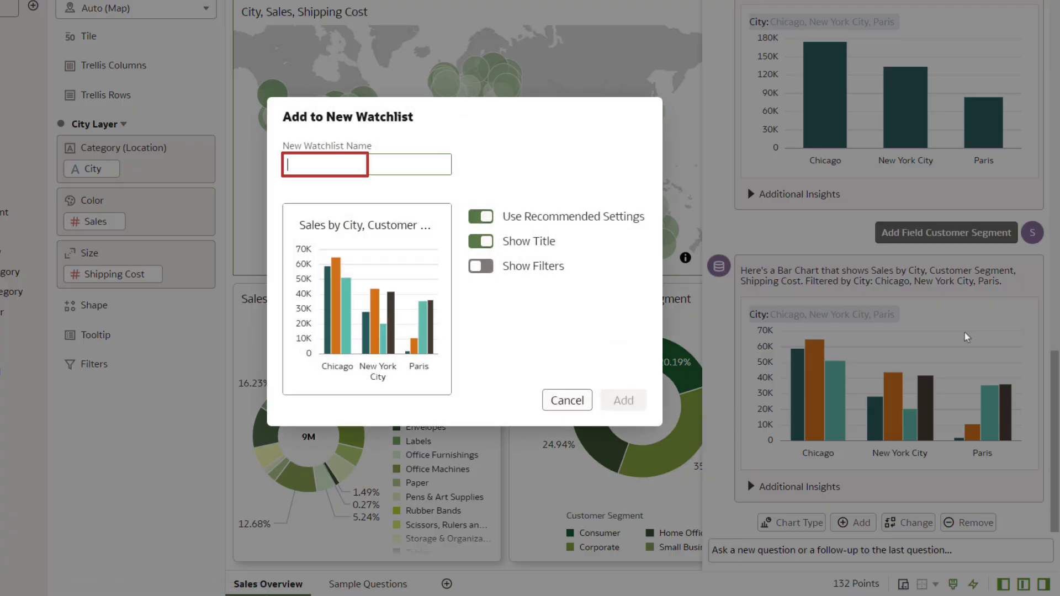
{"action": "type", "text": "Finance Metrics"}
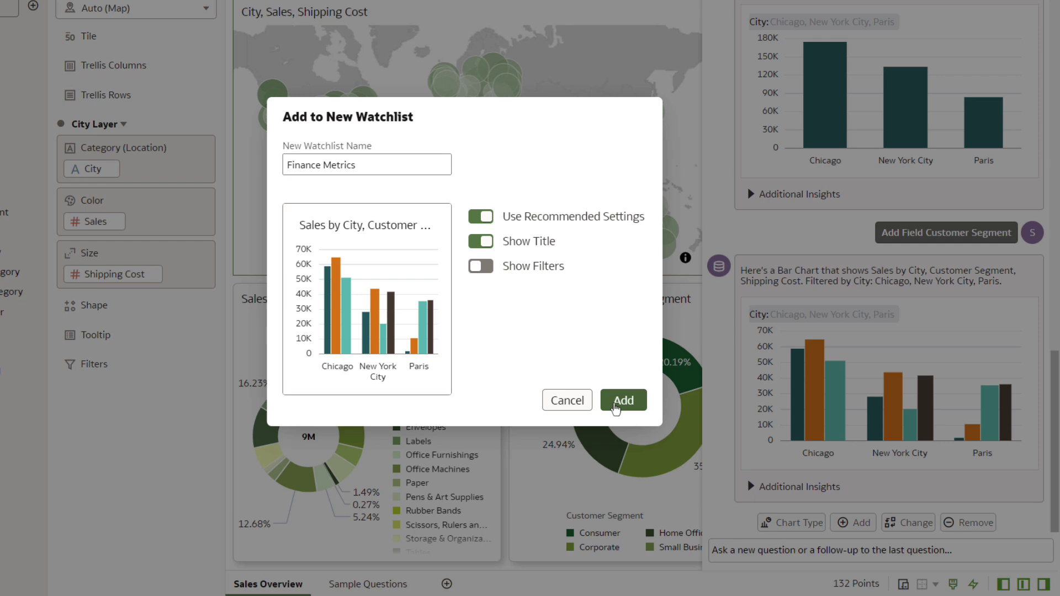
{"action": "left_click", "coordinate": [616, 406]}
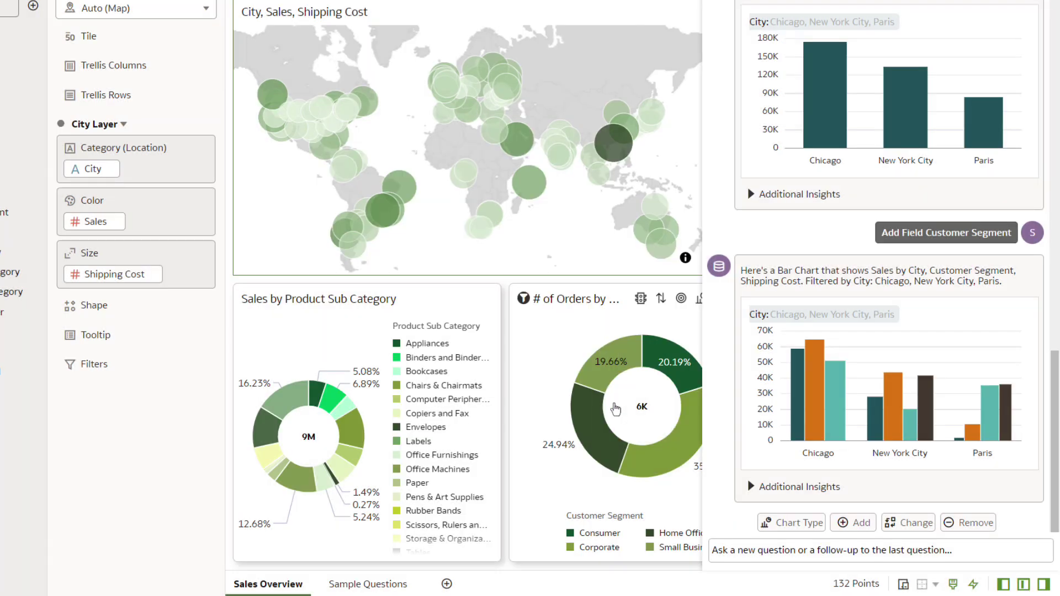
Ask 'when the price is above 100$ what is the average cost' to get AVG Shipping Cost 13.13.
{"action": "left_click", "coordinate": [725, 550]}
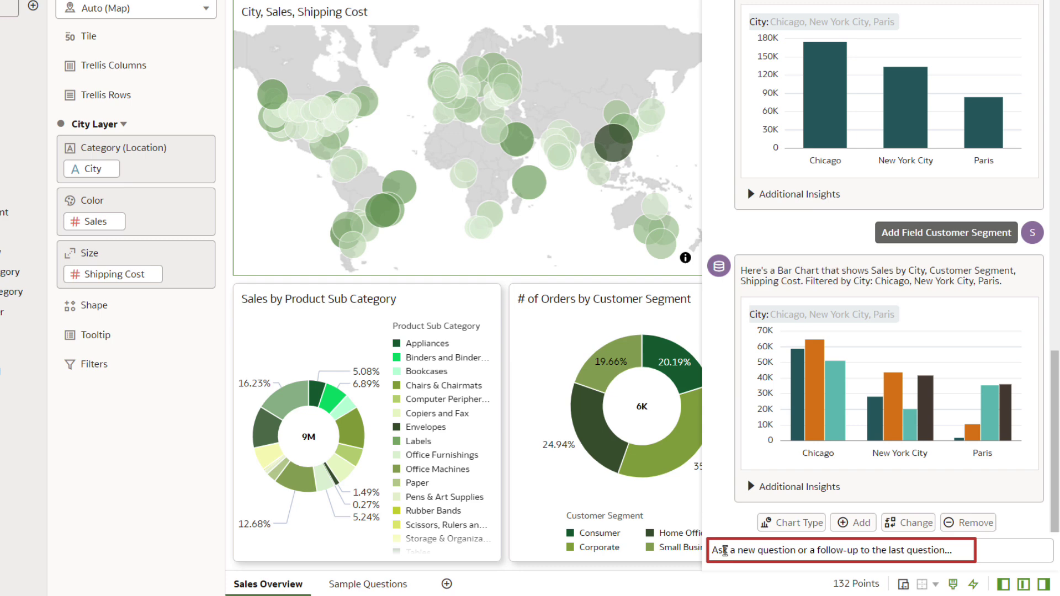
{"action": "type", "text": "when the price "}
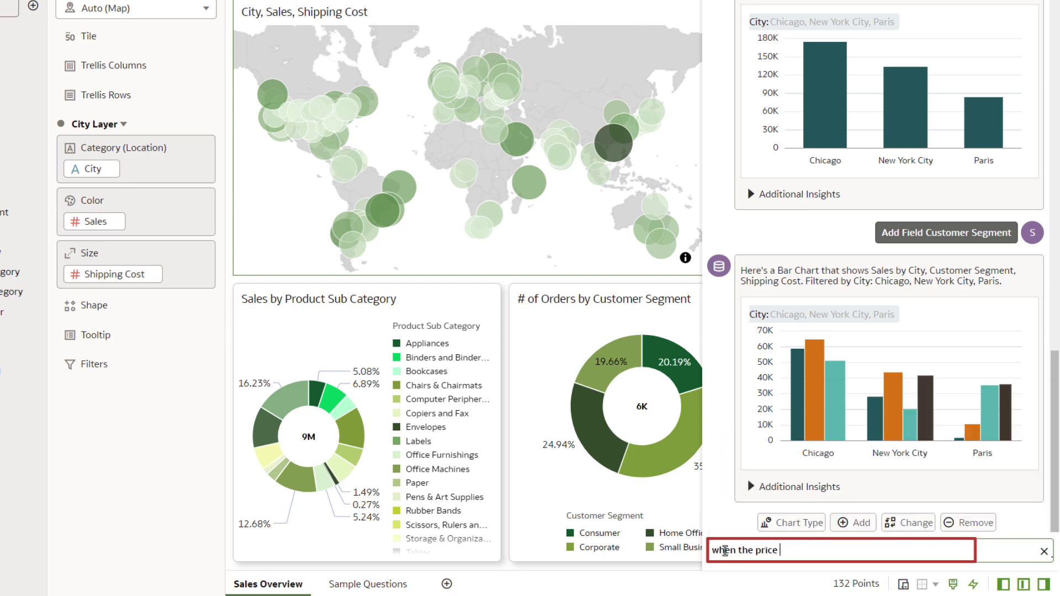
{"action": "type", "text": "is above 100$ what is the average cost"}
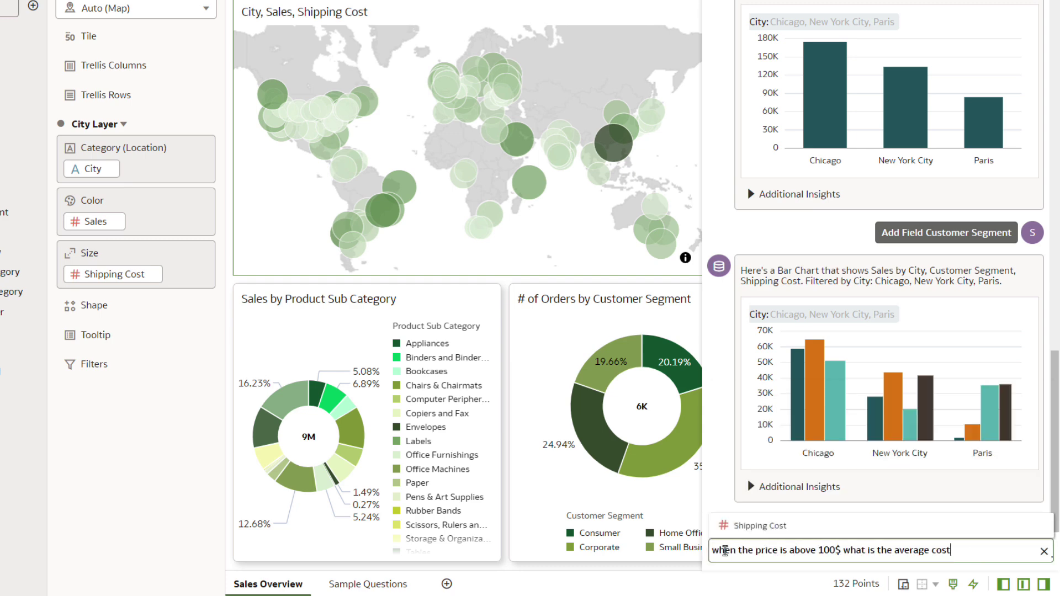
{"action": "key", "text": "Return"}
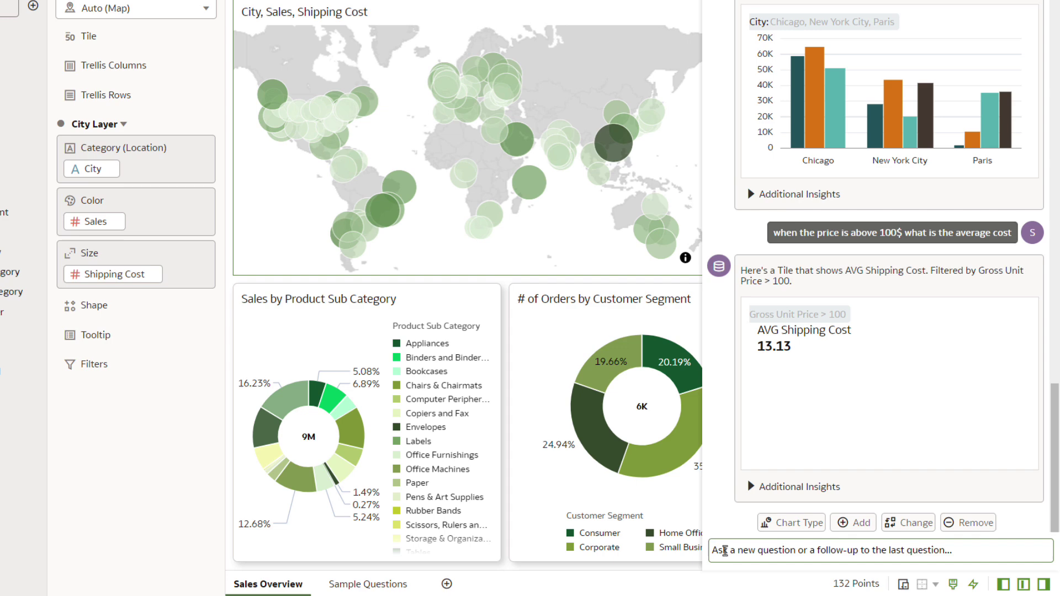
Ask the AI Assistant to 'add priority and product type' to the shipping cost chart.
{"action": "left_click", "coordinate": [725, 550]}
{"action": "type", "text": "add p"}
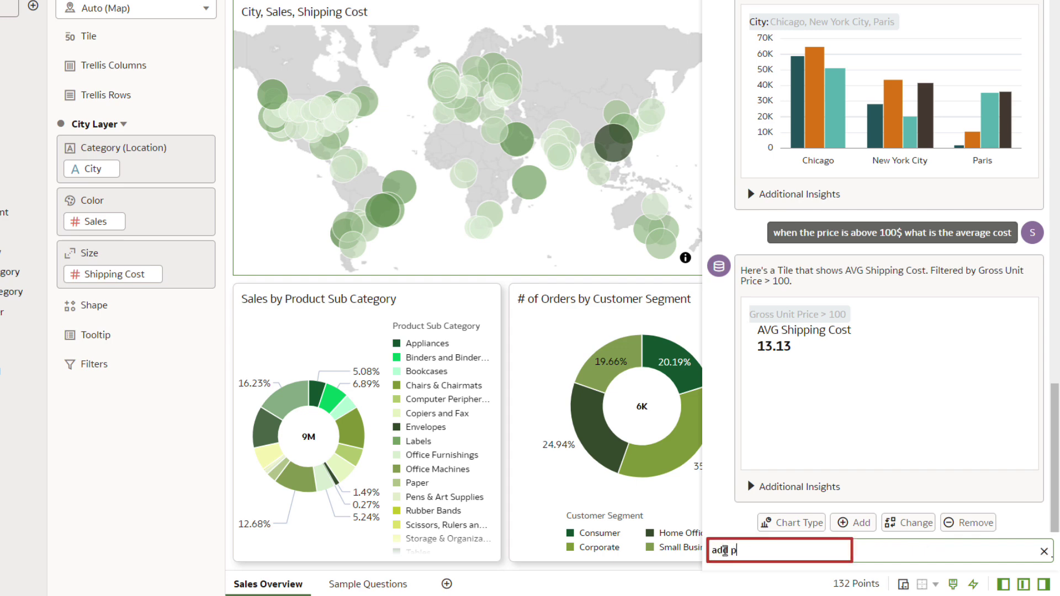
{"action": "type", "text": "riority and product type"}
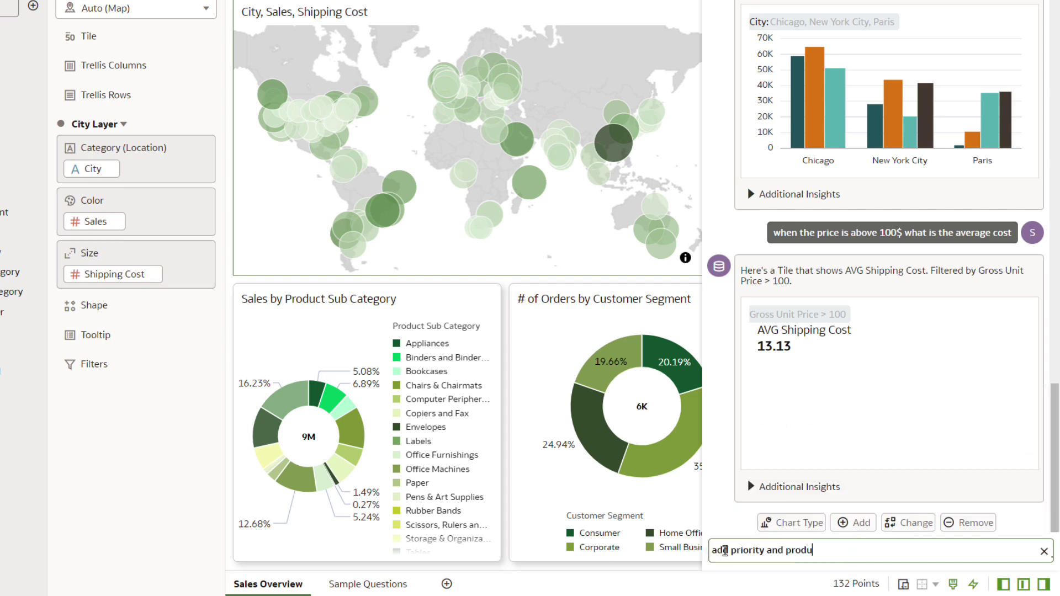
{"action": "key", "text": "Return"}
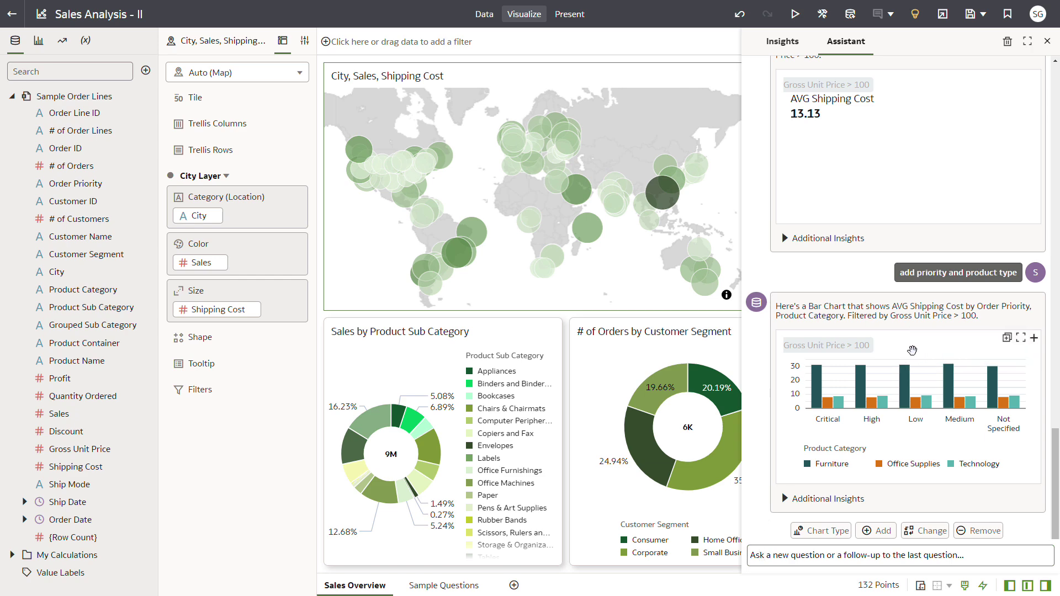
Place the AVG Shipping Cost by Order Priority bar chart at the canvas top right and save.
{"action": "left_click_drag", "start_coordinate": [911, 348], "coordinate": [748, 301]}
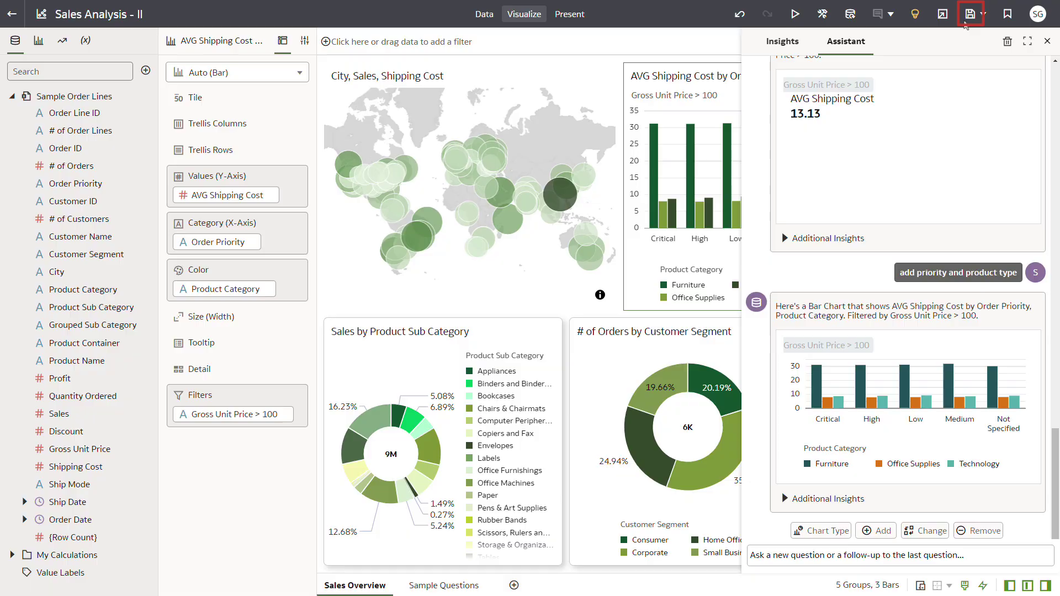
{"action": "left_click", "coordinate": [970, 17]}
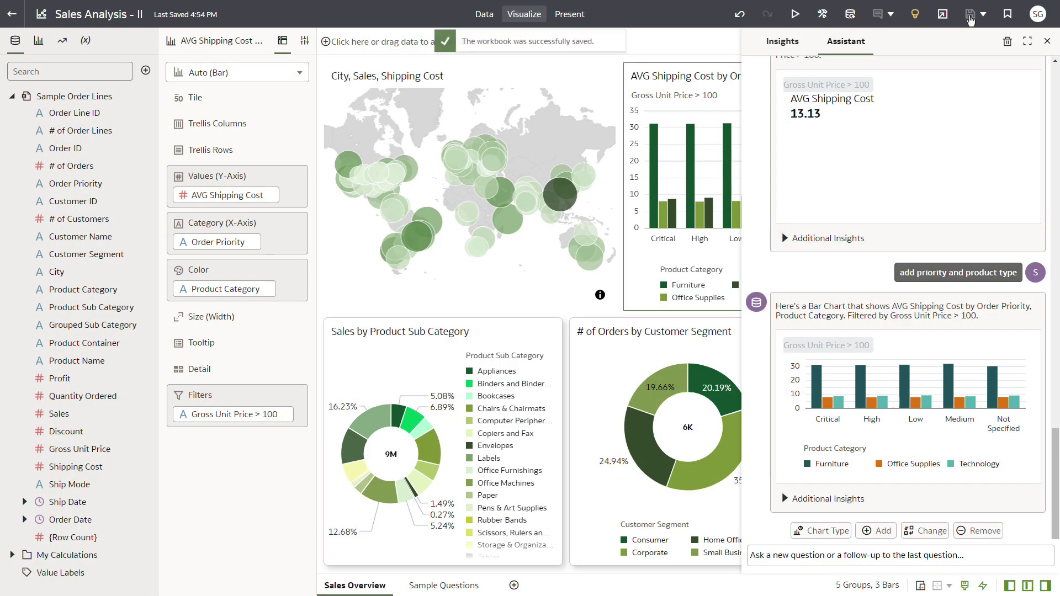